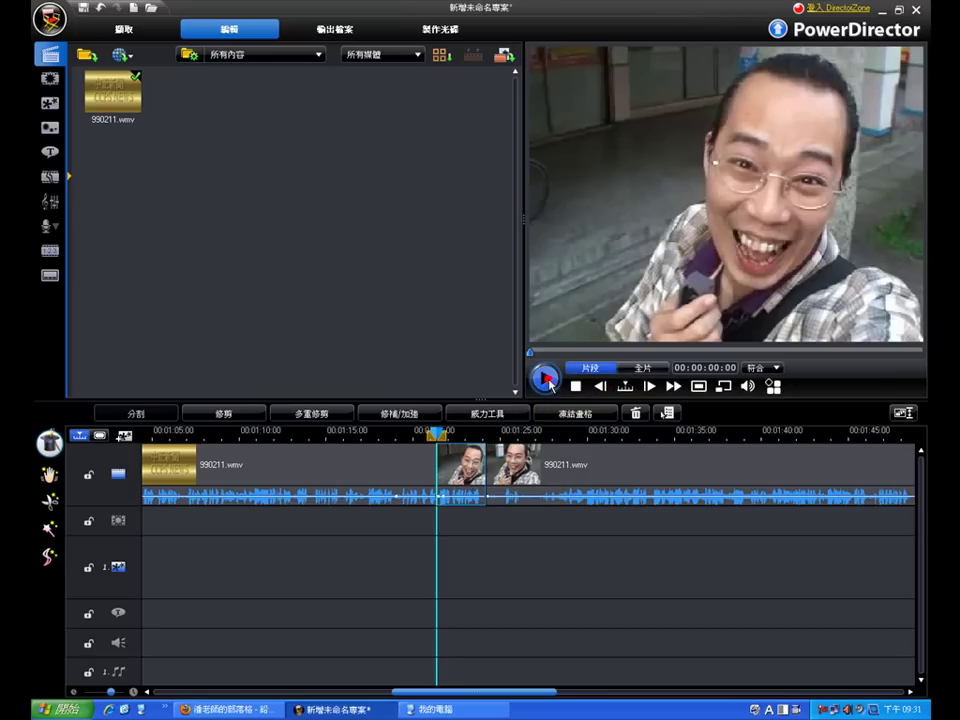
Copy the short laughing clip starting near 00:01:21 and paste a duplicate next to it on the video track.
left_click(545, 378)
right_click(448, 462)
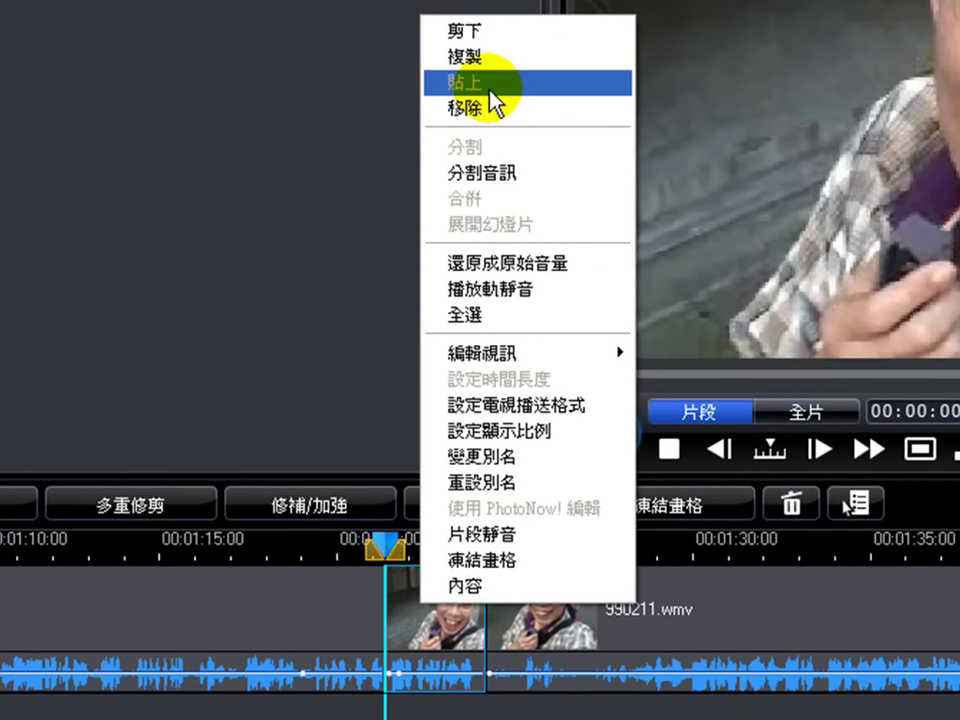
left_click(494, 60)
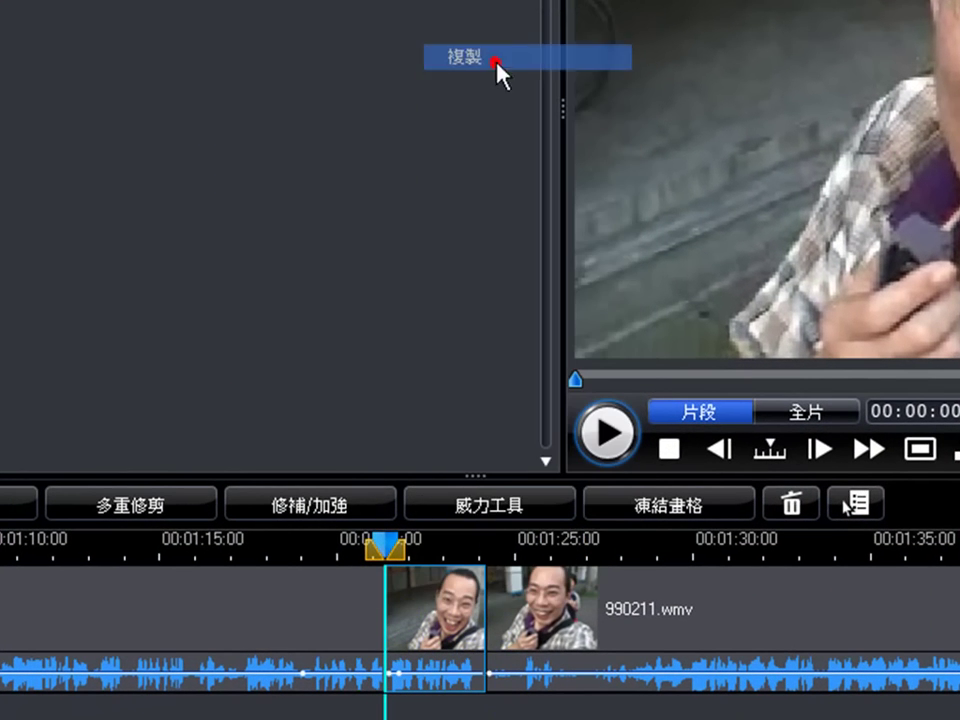
right_click(397, 610)
right_click(396, 681)
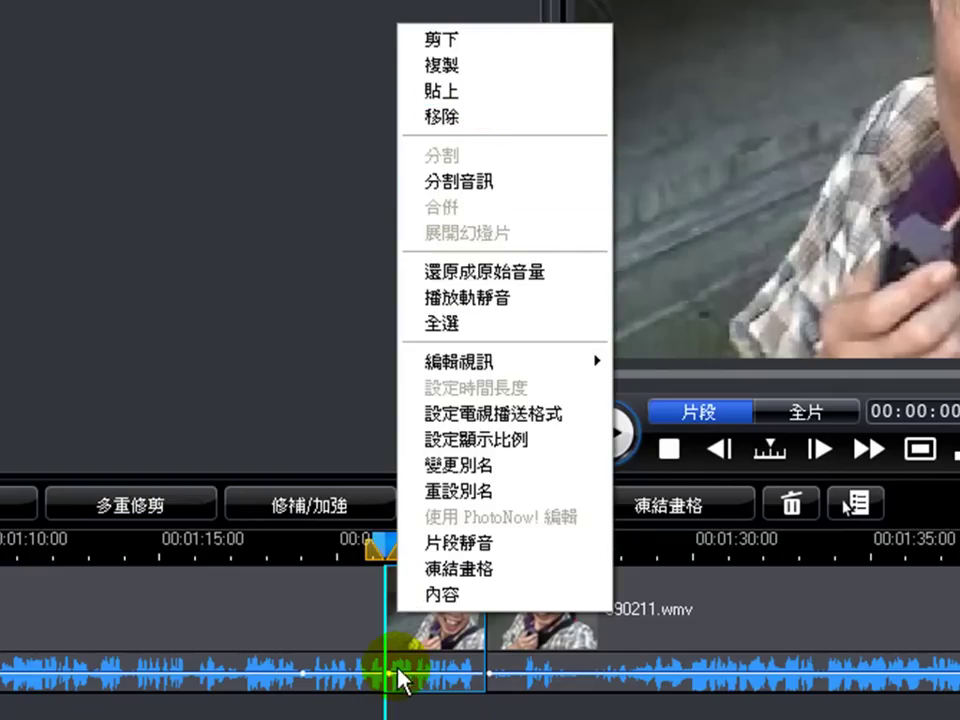
left_click(464, 92)
left_click(429, 626)
left_click(533, 630)
left_click(458, 615)
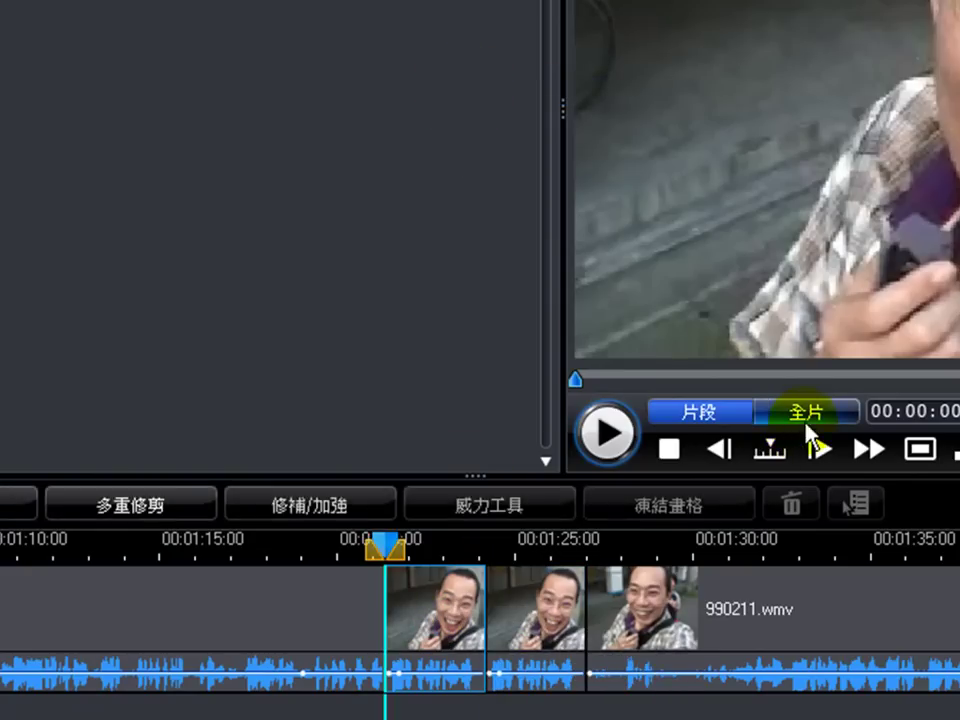
Preview the whole movie (全片) from the first laughing clip through its duplicate.
left_click(806, 416)
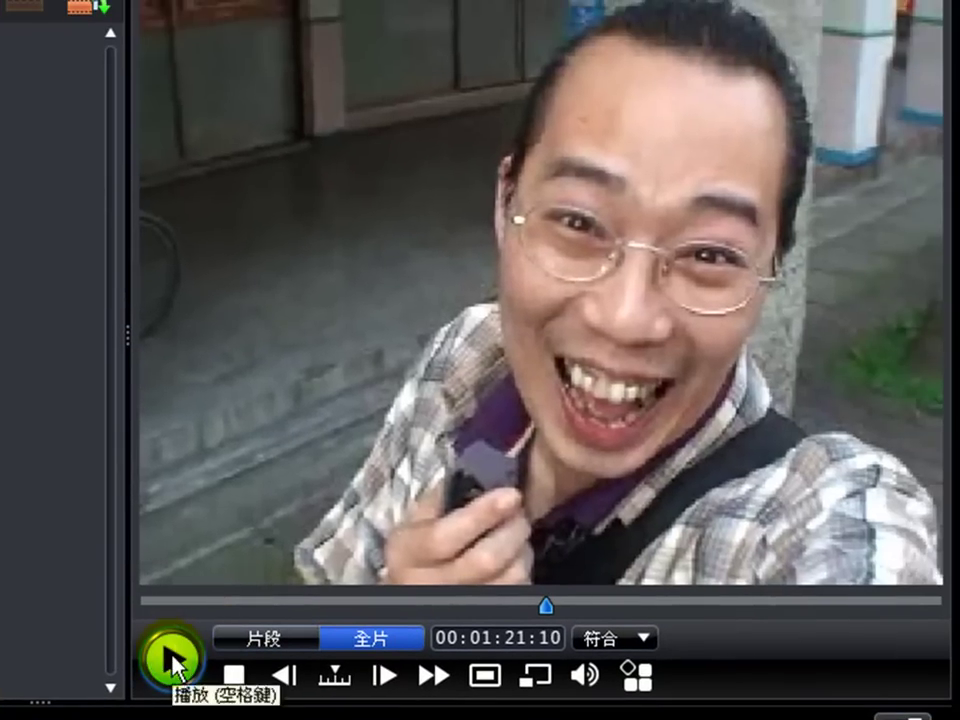
left_click(172, 656)
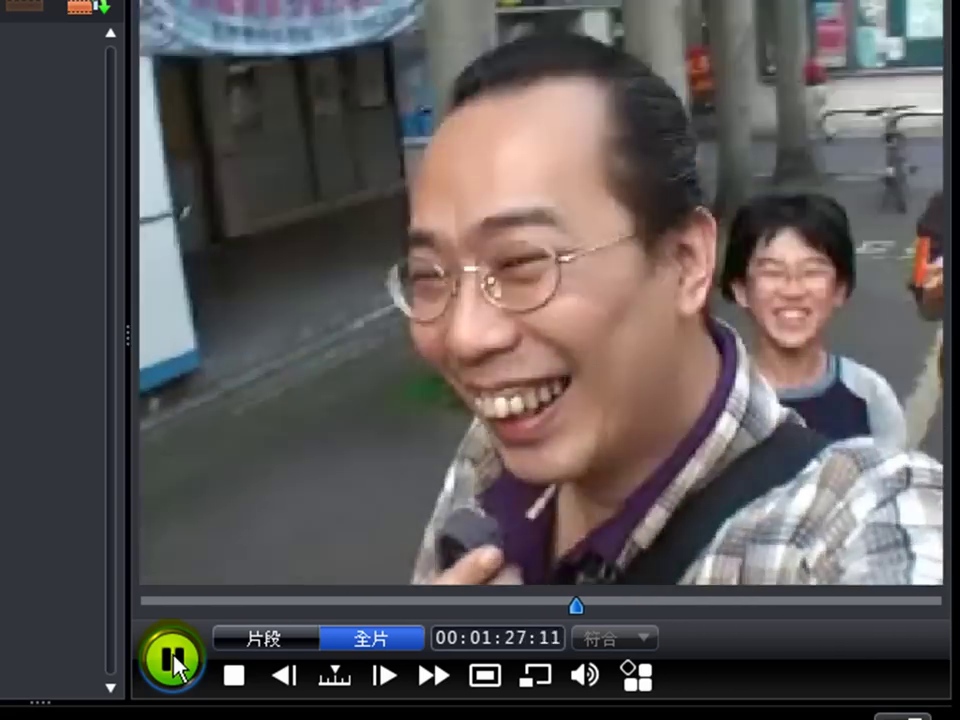
left_click(172, 656)
Paste another copy of the laughing clip at the second one, making three consecutive copies on the video track.
left_click(535, 615)
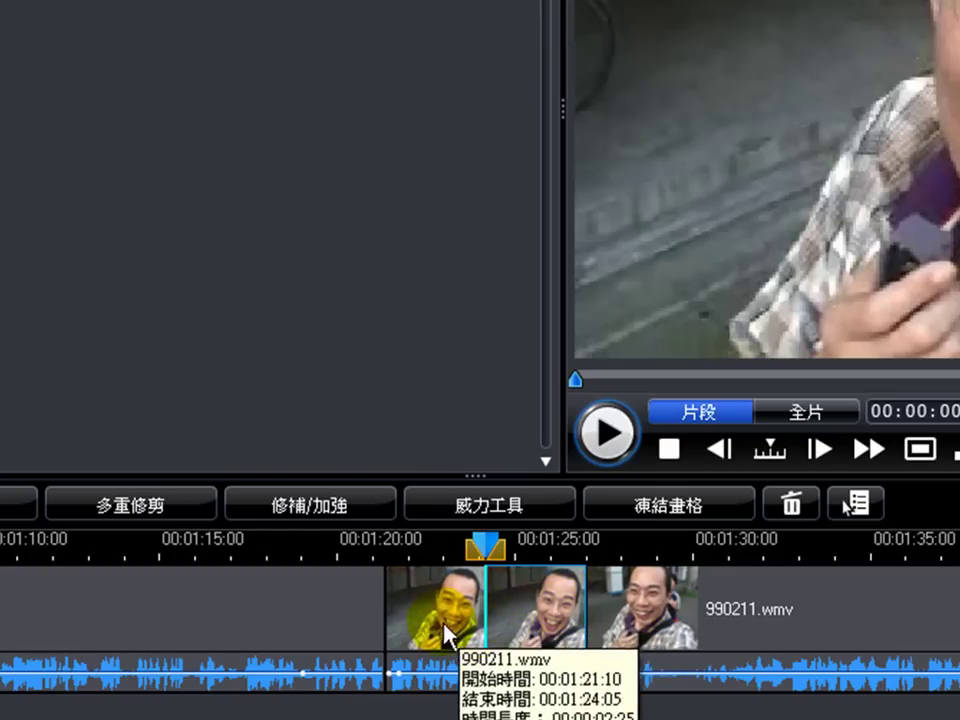
right_click(545, 622)
left_click(565, 91)
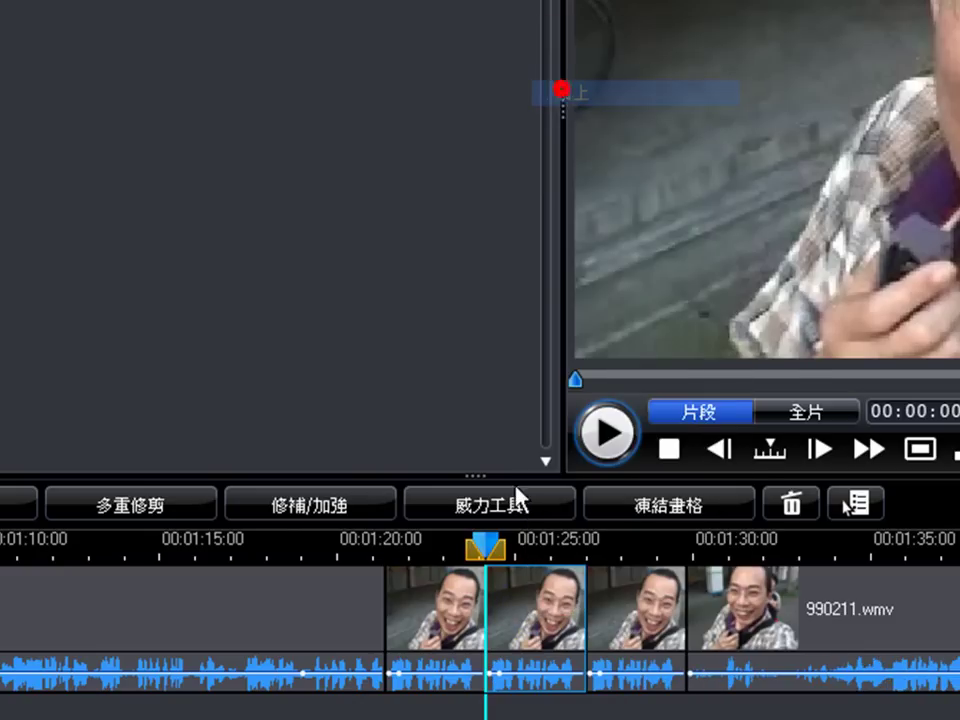
left_click(448, 675)
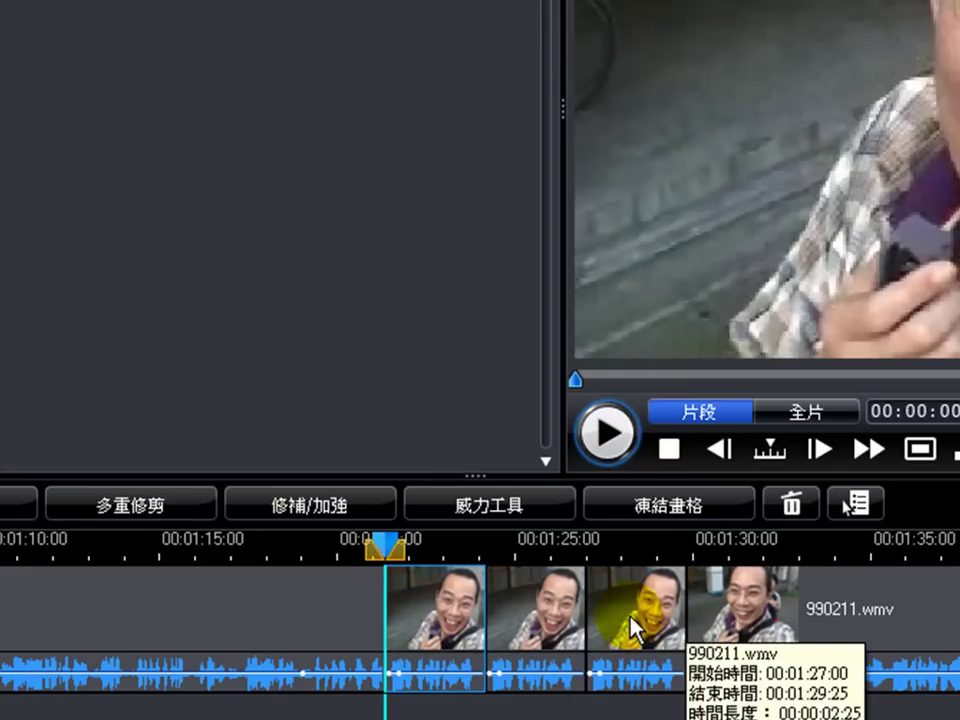
Apply the video reverse (視訊倒播) power tool to the middle laughing clip and play that clip.
left_click(530, 625)
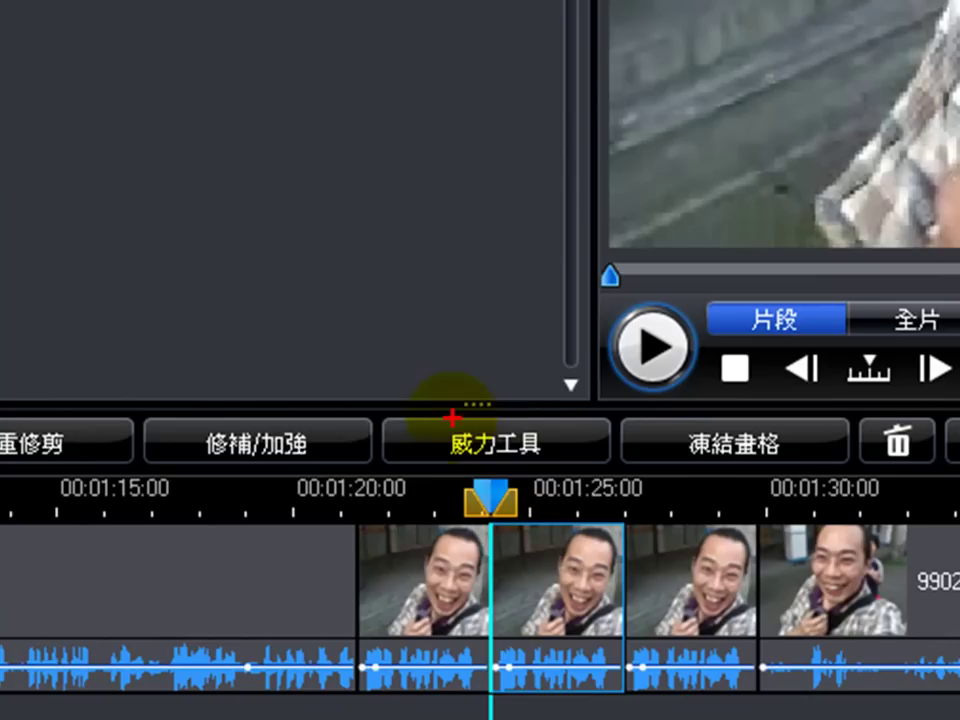
left_click(362, 378)
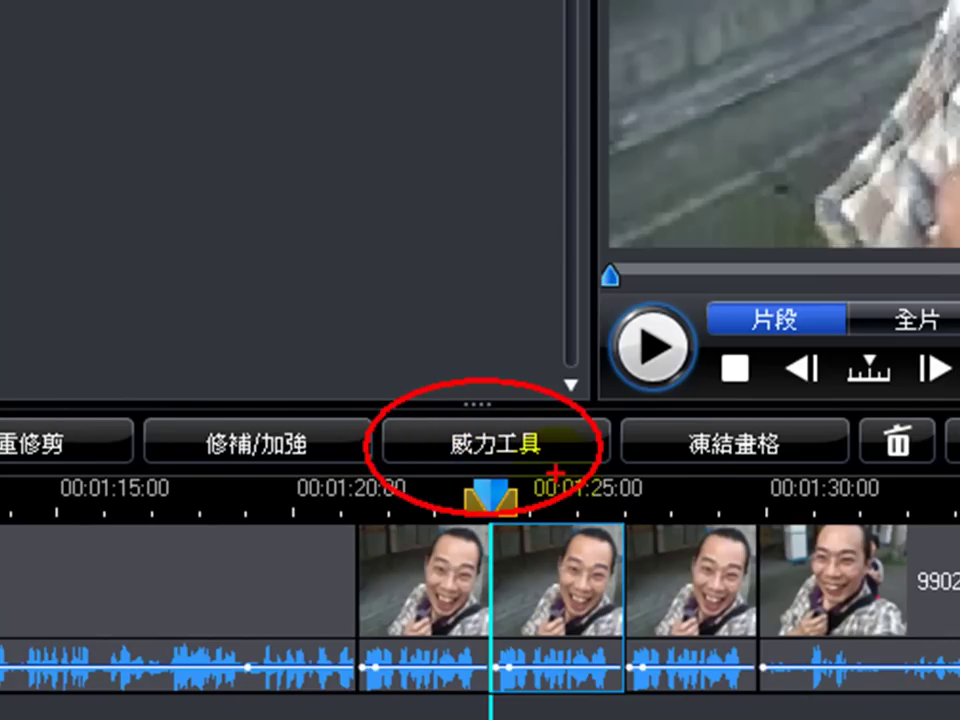
left_click(489, 452)
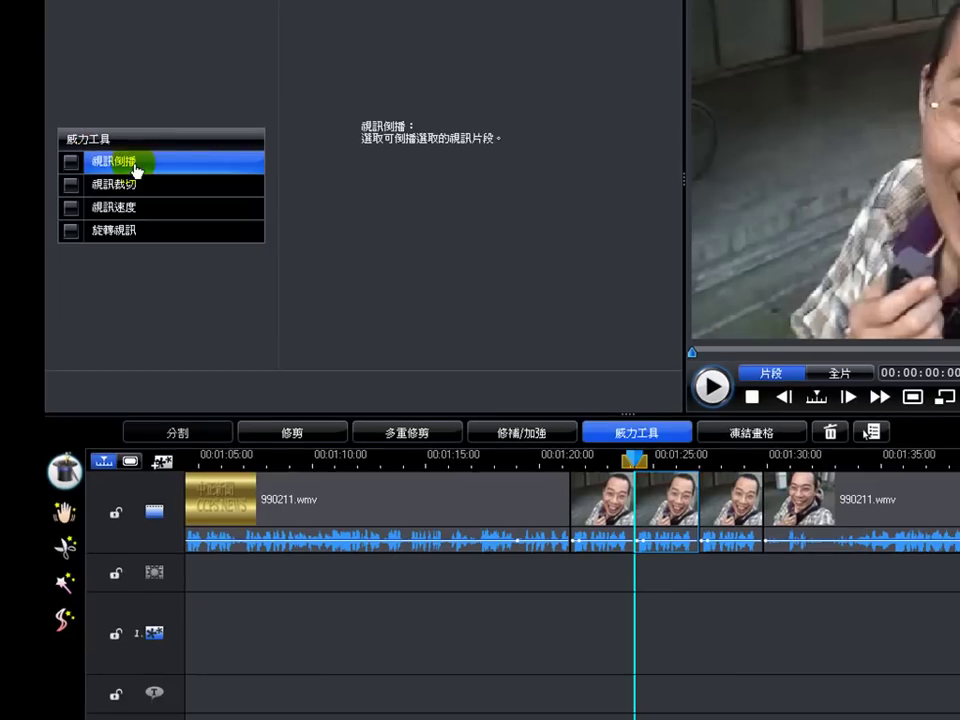
left_click(101, 358)
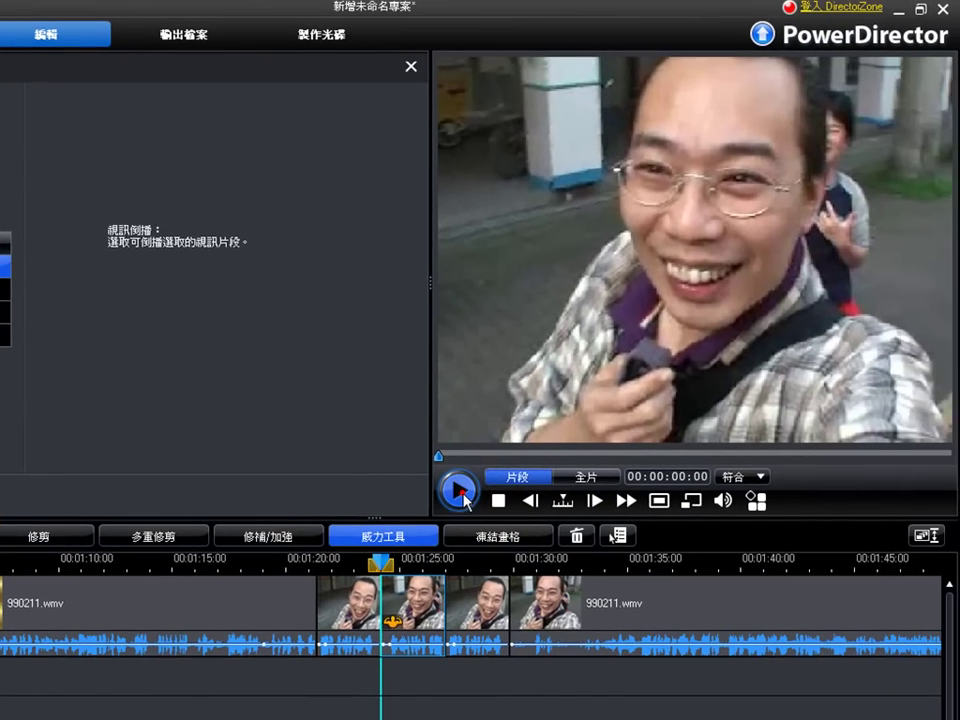
left_click(713, 389)
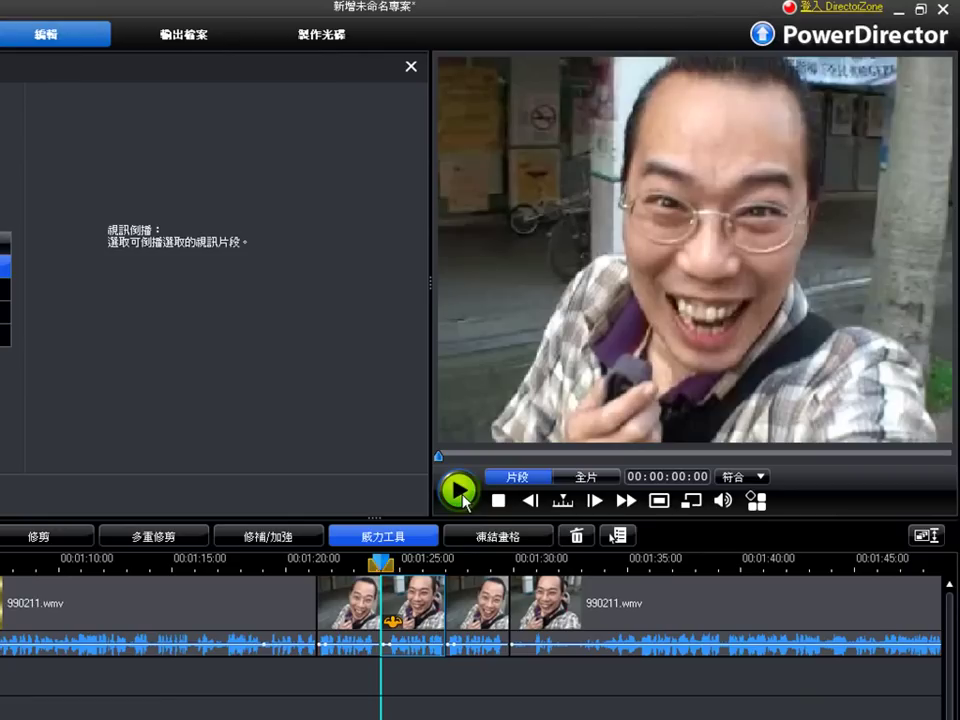
Mute the reversed middle clip (片段靜音) and preview the whole movie from just before the three copies.
right_click(408, 642)
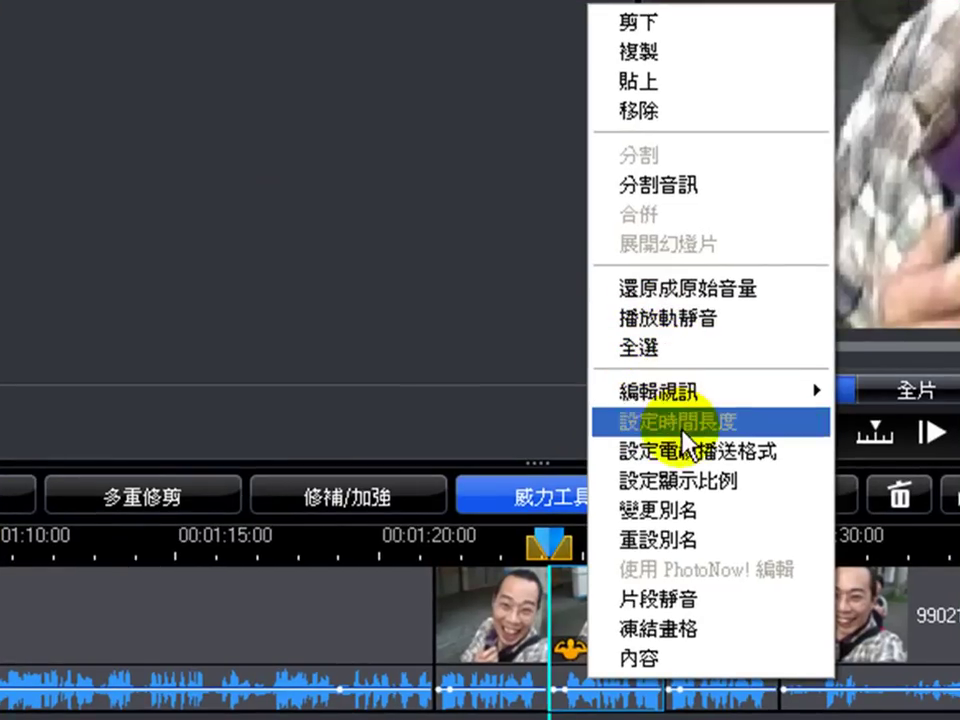
left_click(679, 600)
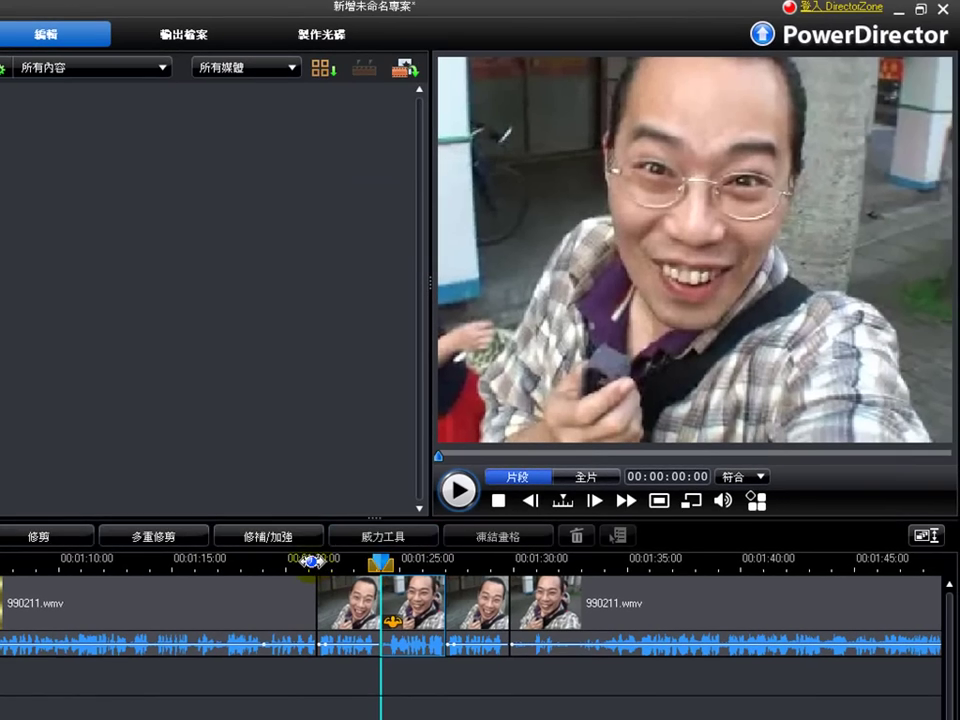
left_click(590, 478)
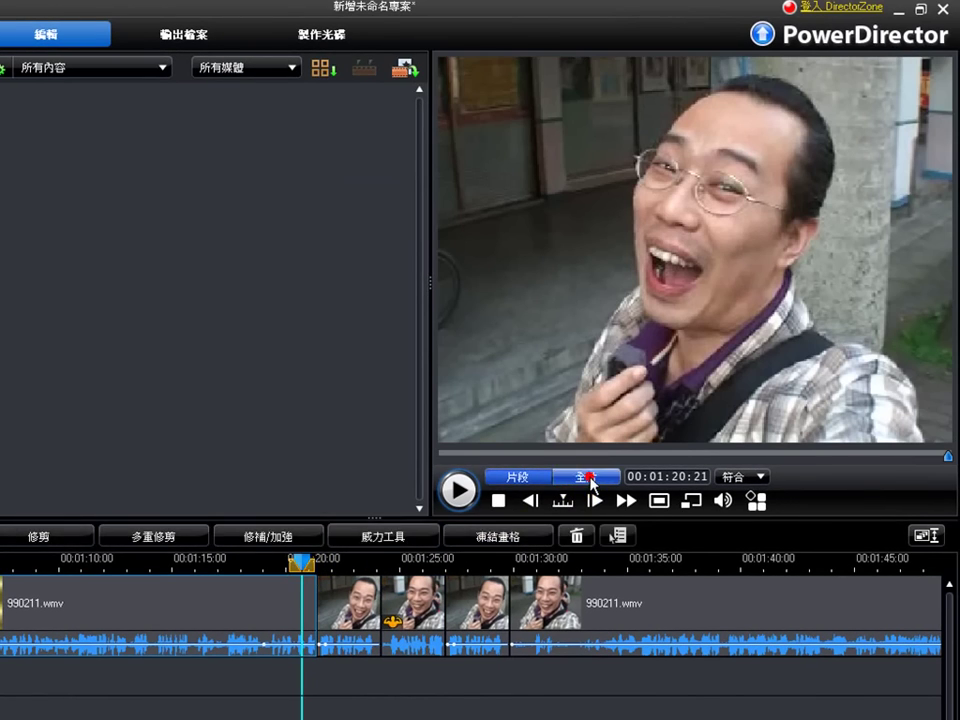
left_click(460, 490)
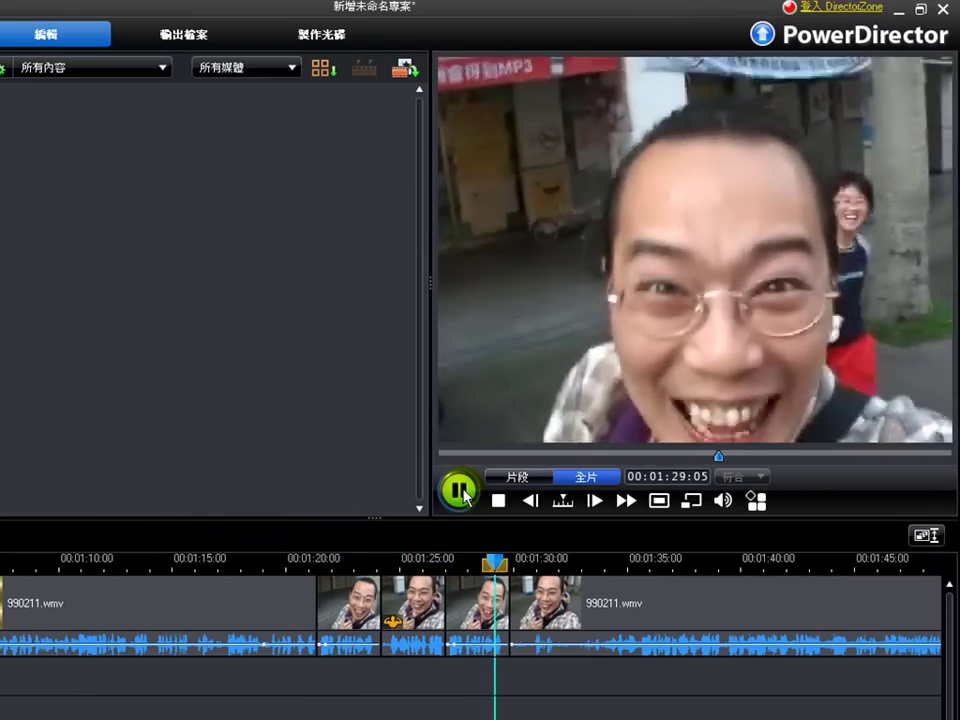
left_click(461, 491)
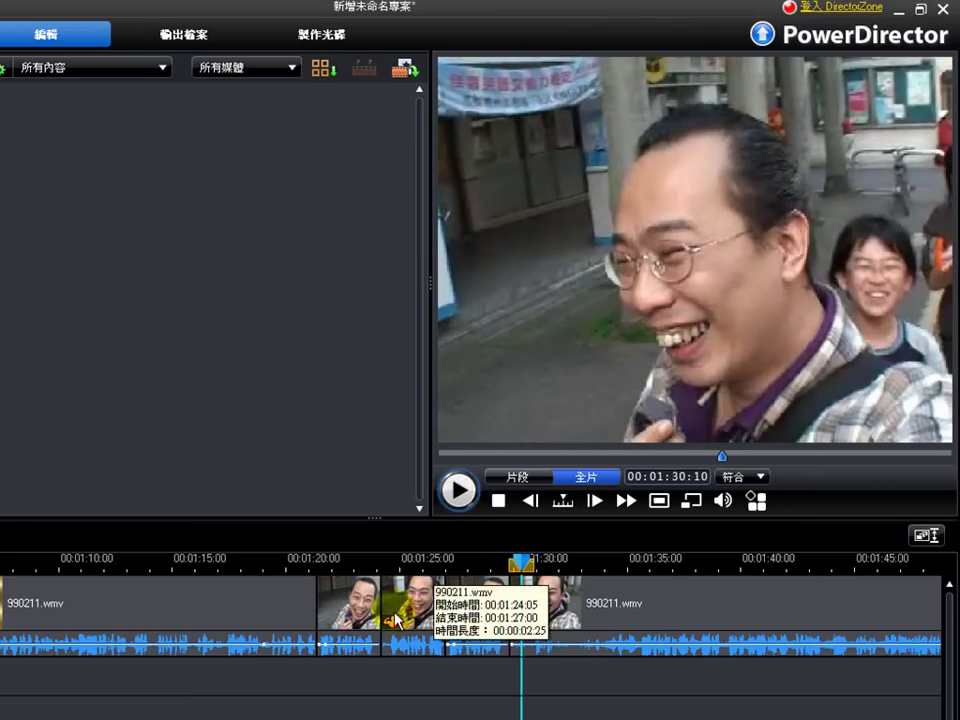
Set the reversed middle clip's video speed (視訊速度) accelerator to 3.00X and close the power tool settings.
left_click(407, 614)
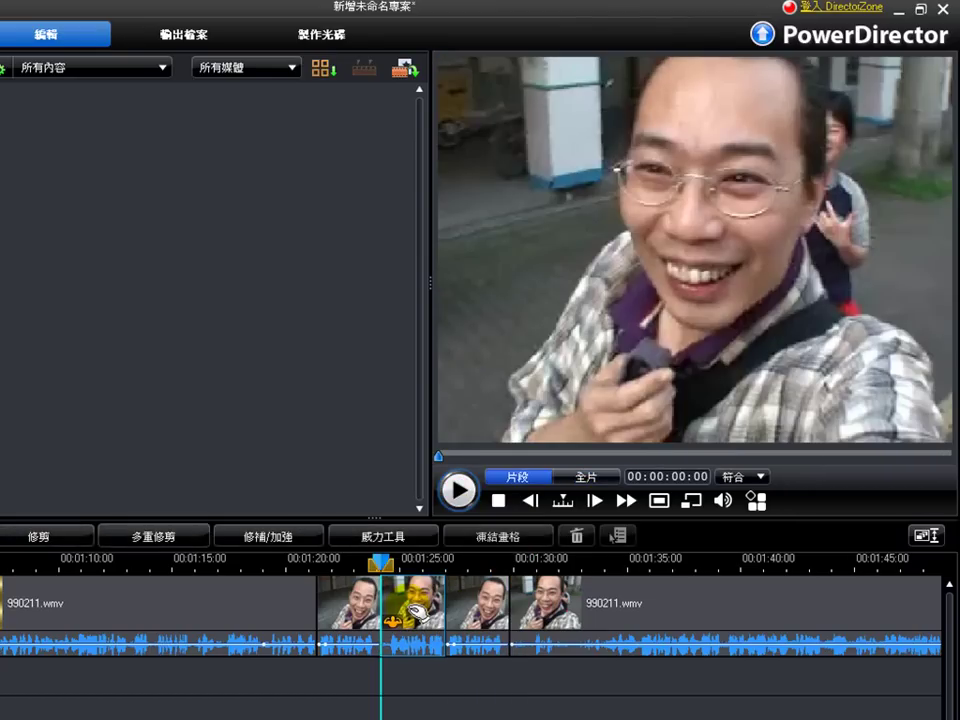
left_click(390, 537)
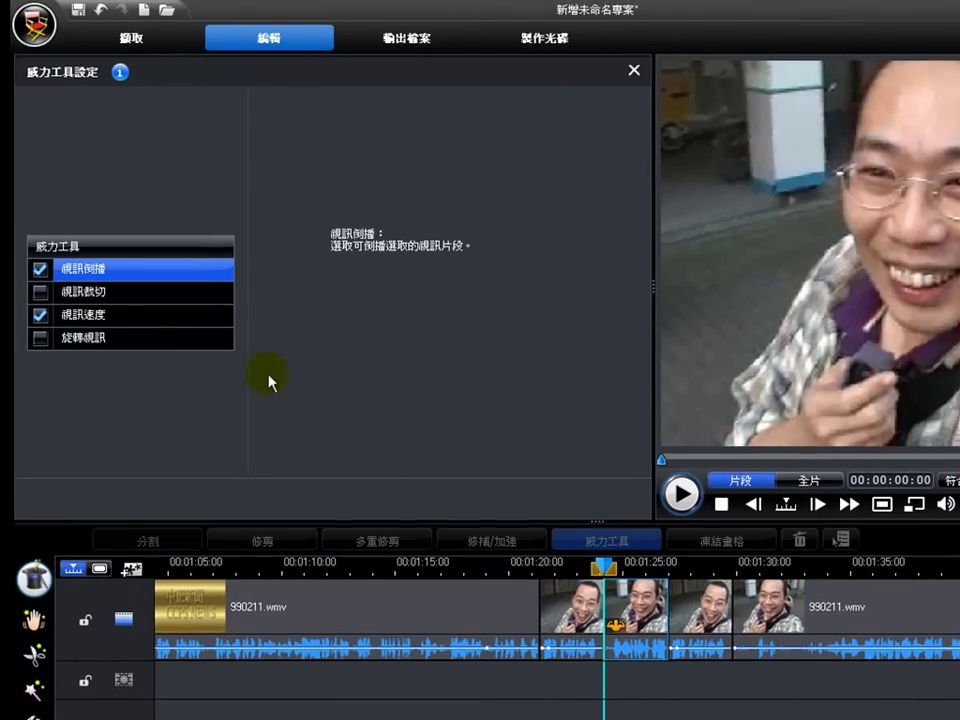
left_click(41, 316)
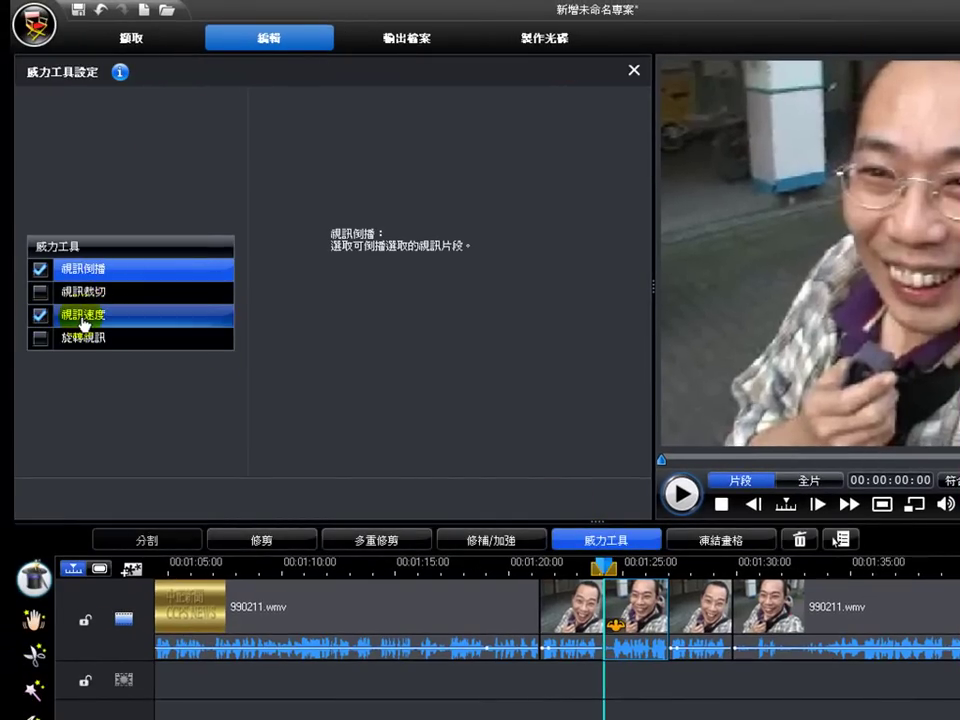
left_click(202, 318)
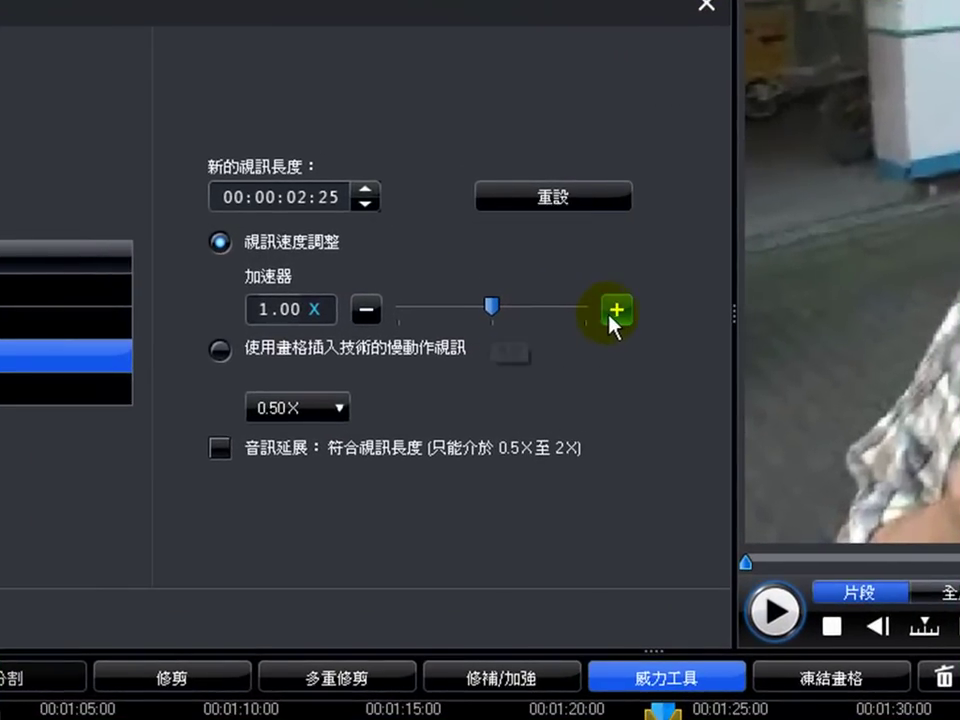
left_click(571, 284)
left_click(615, 316)
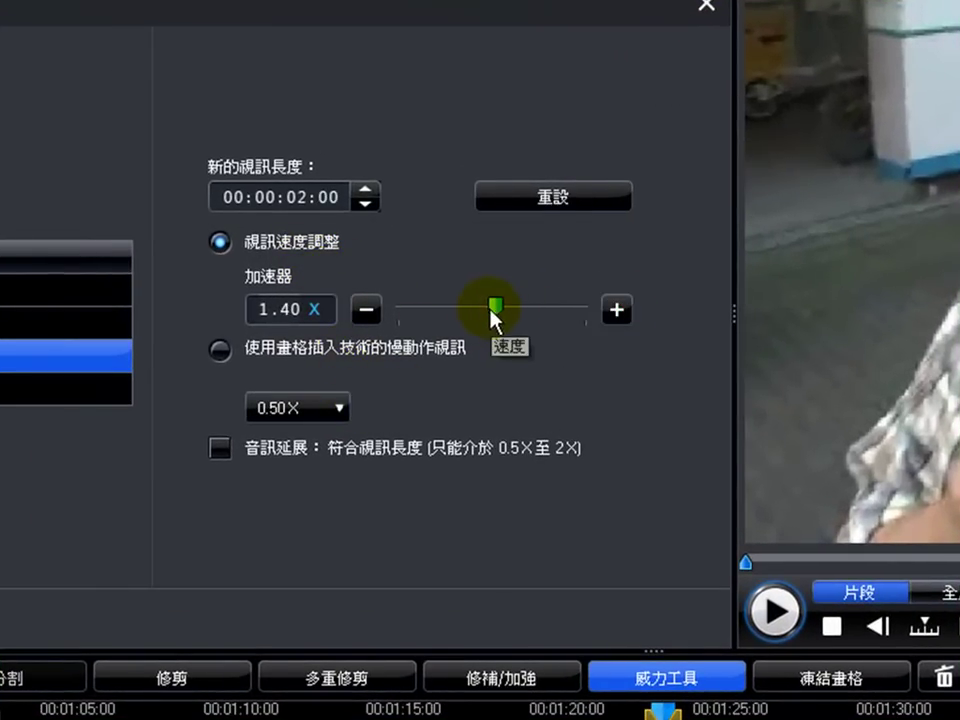
mouse_move(493, 311)
left_mouse_down()
mouse_move(531, 314)
mouse_move(507, 316)
left_mouse_up()
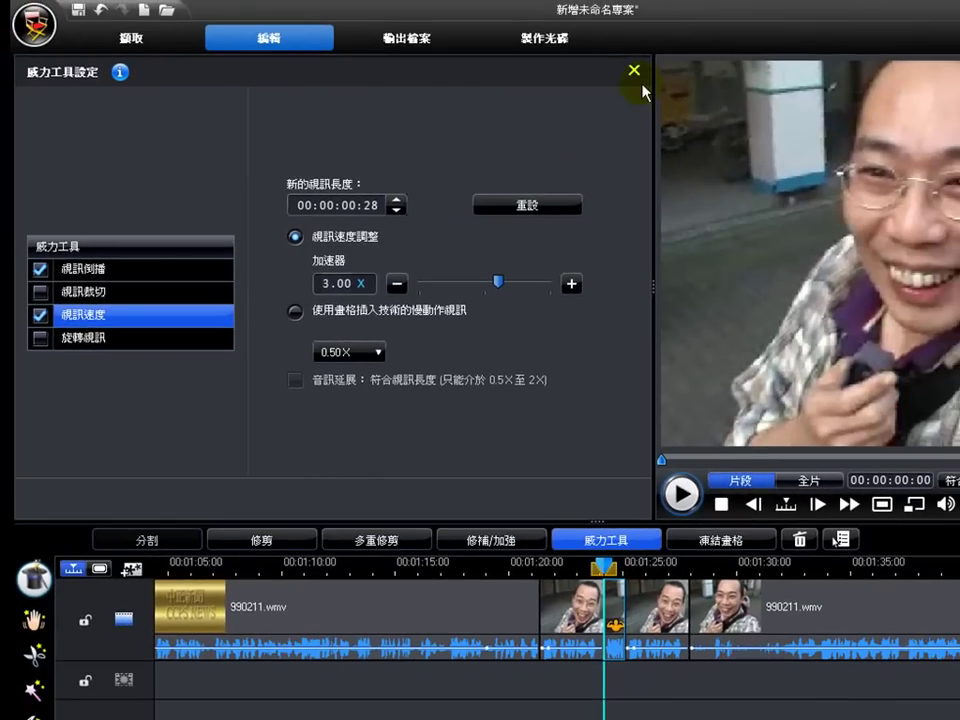
left_click(634, 70)
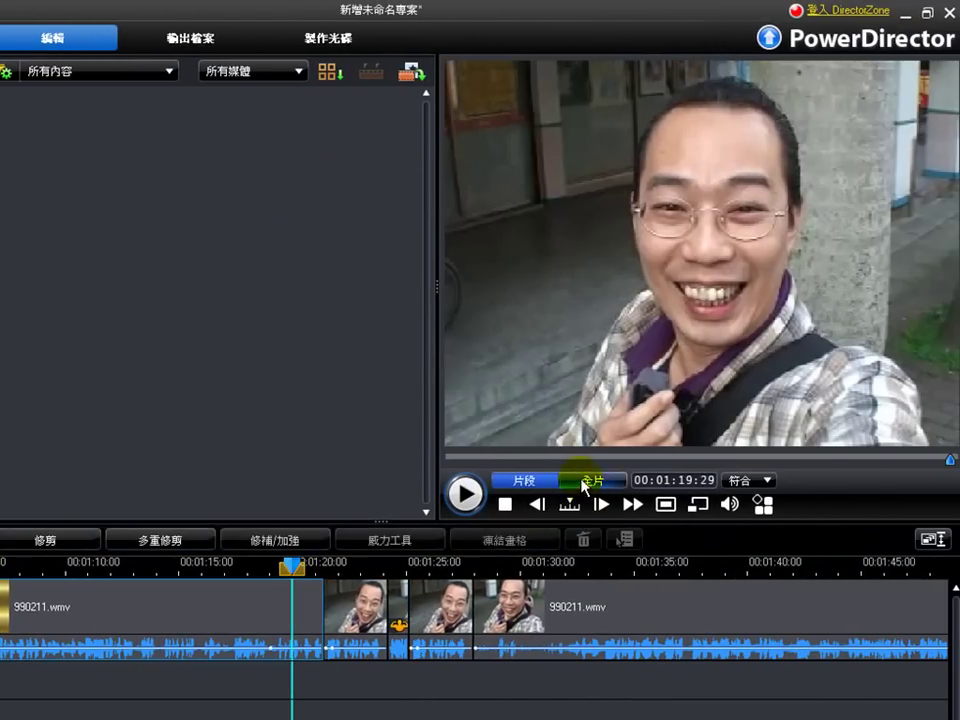
Preview the whole movie from just before the three laughing clips, including the sped-up reversed one.
left_click(582, 481)
left_click(466, 494)
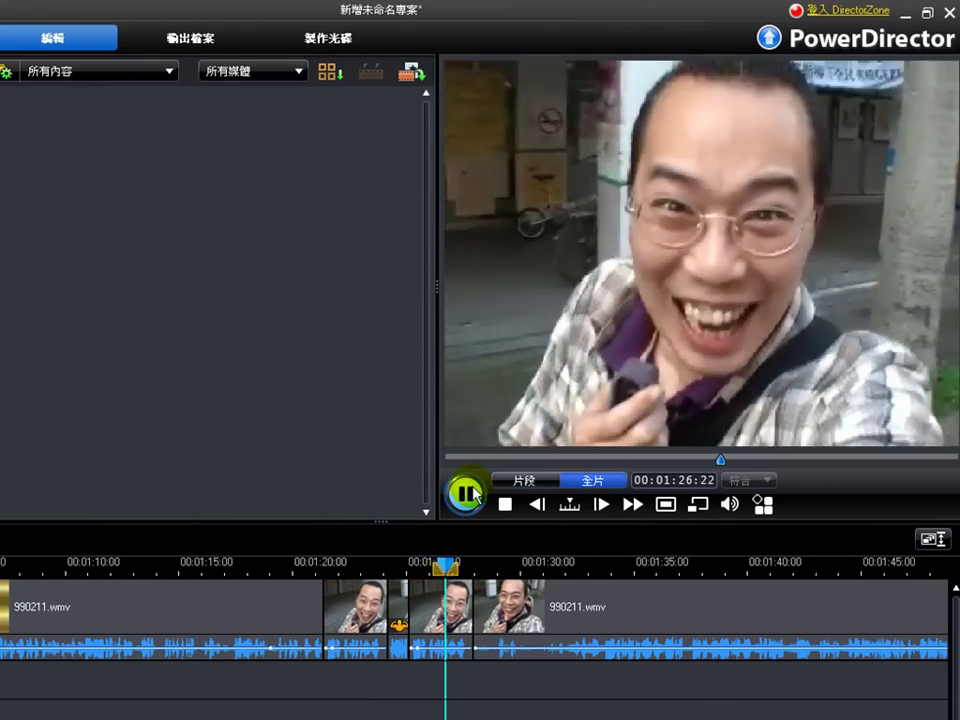
left_click(475, 494)
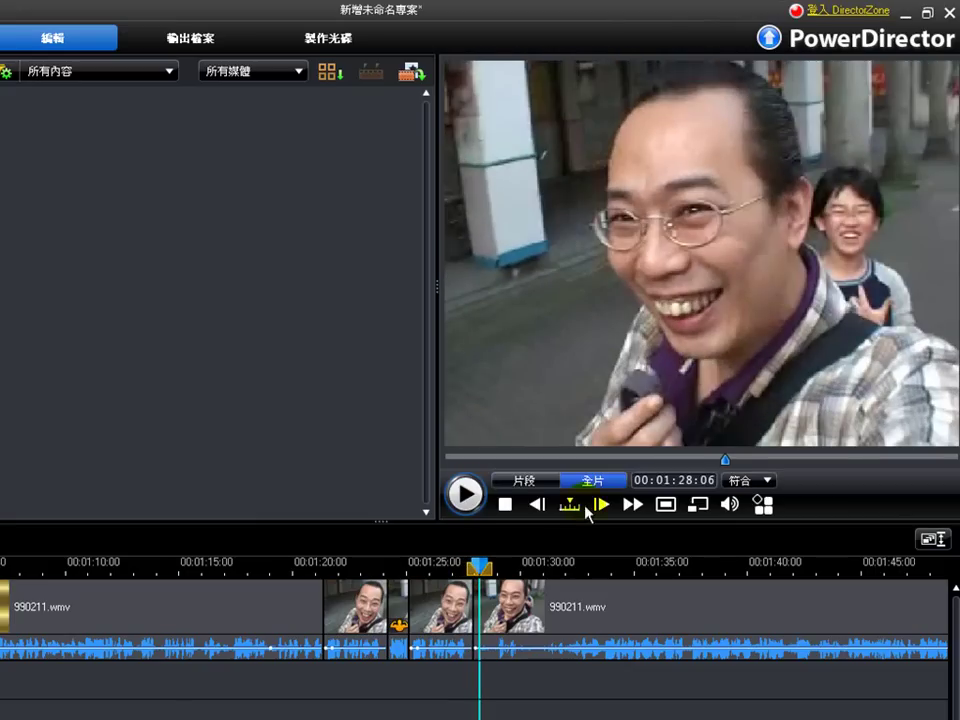